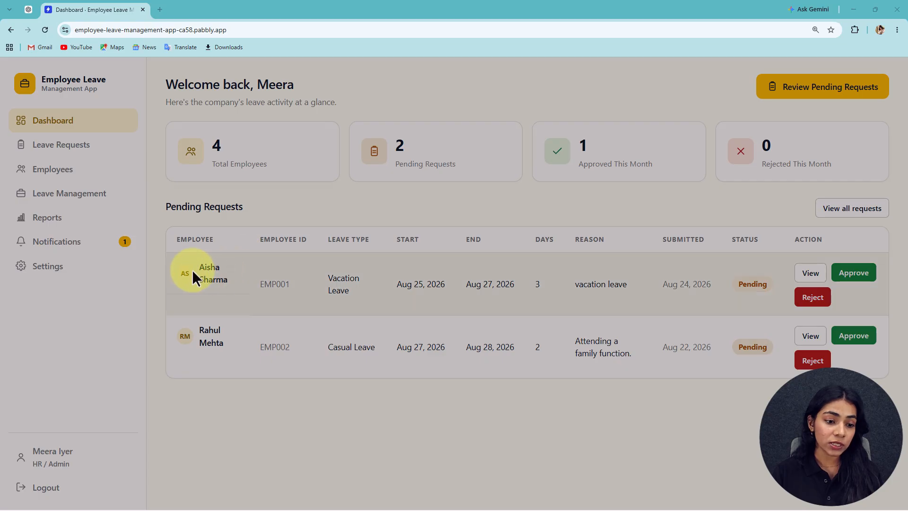
- Approve the pending Vacation Leave request for Aug 25 to Aug 27, 2026
left_click_drag(195, 263, 234, 290)
left_click_drag(326, 274, 350, 299)
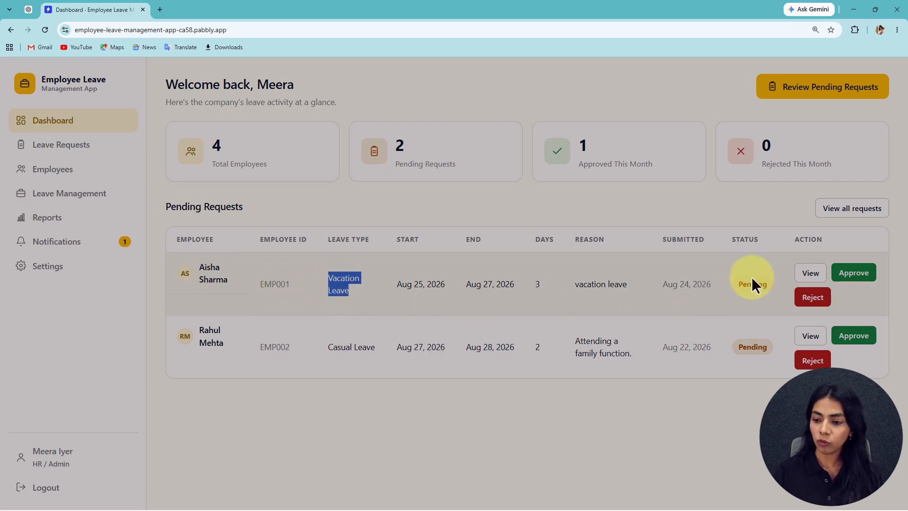
left_click(854, 273)
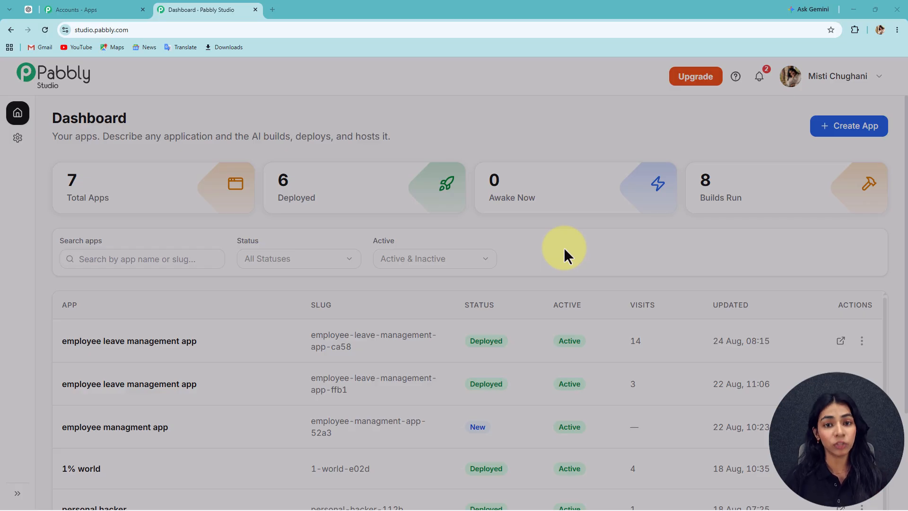
- Check the AI credits left, the AI credits used and the active plan in the Pabbly Studio settings
left_click(17, 139)
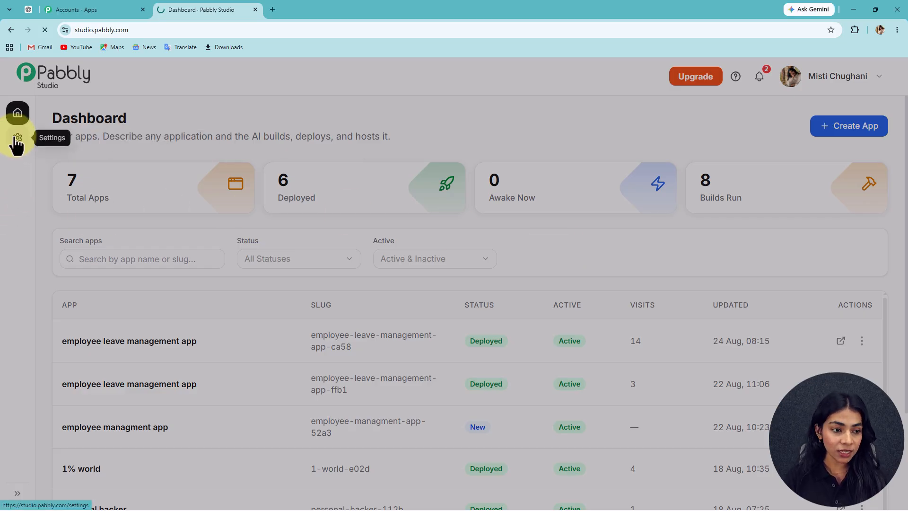
scroll(146, 201, "down", 5)
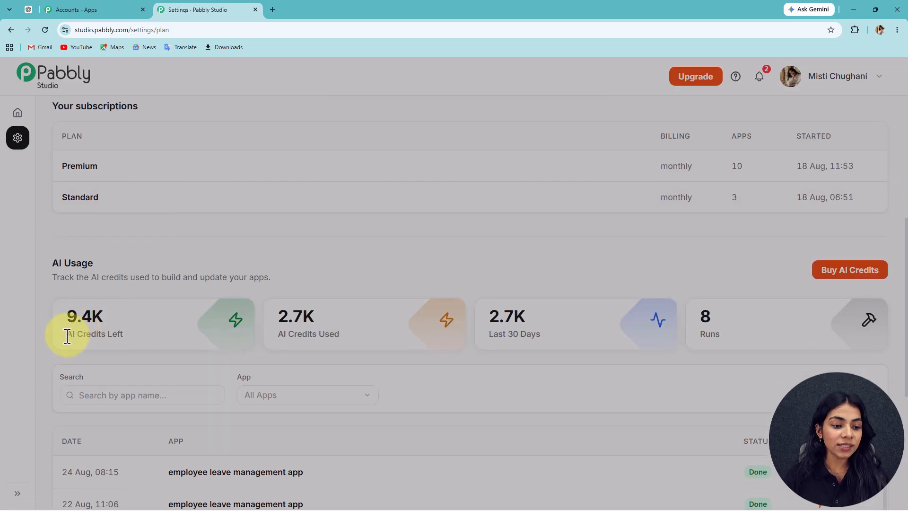
left_click_drag(67, 334, 130, 339)
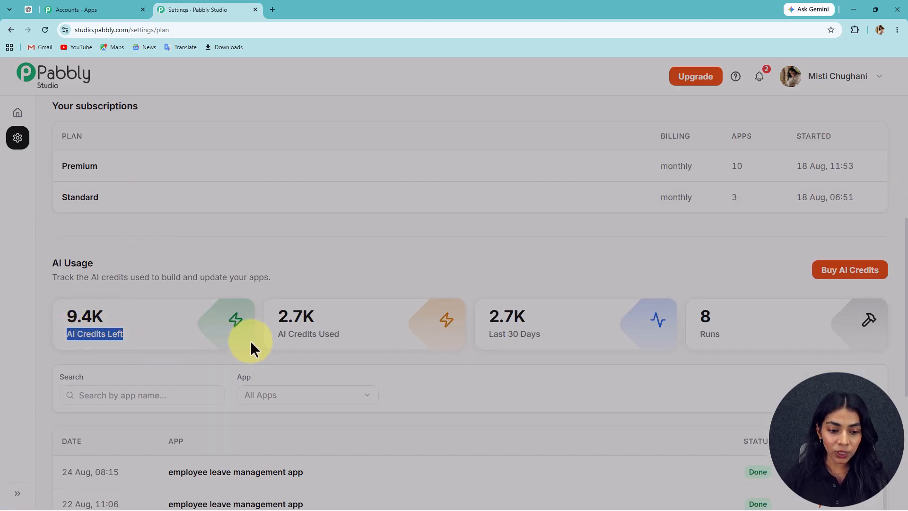
left_click_drag(276, 334, 338, 339)
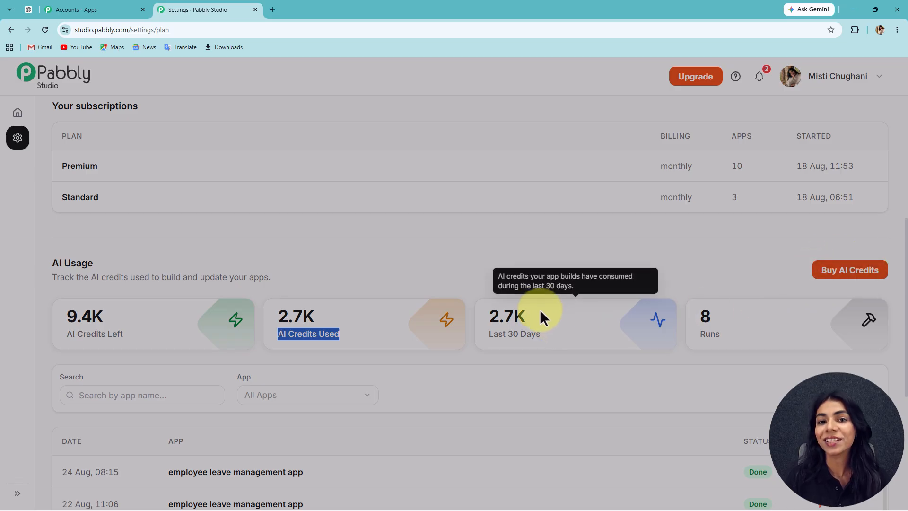
scroll(534, 303, "up", 6)
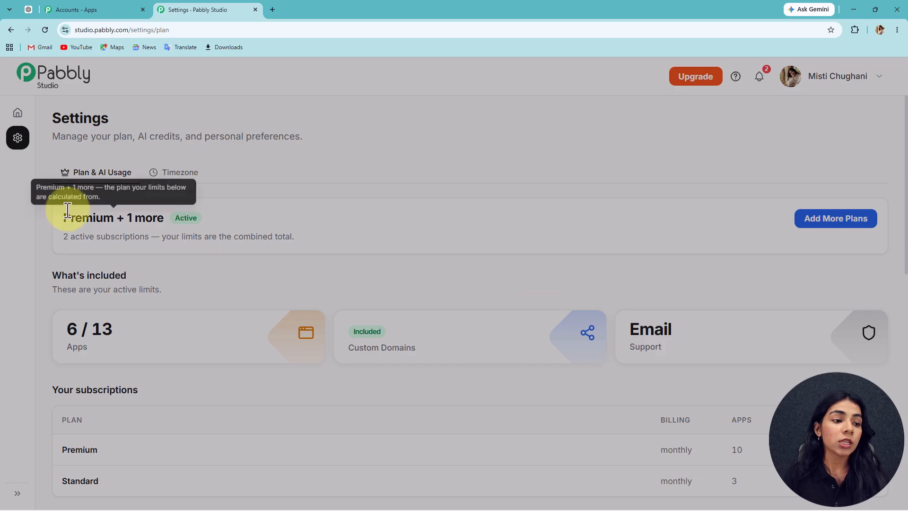
- Create a new app named "employee leave management app" from the dashboard
left_click(17, 114)
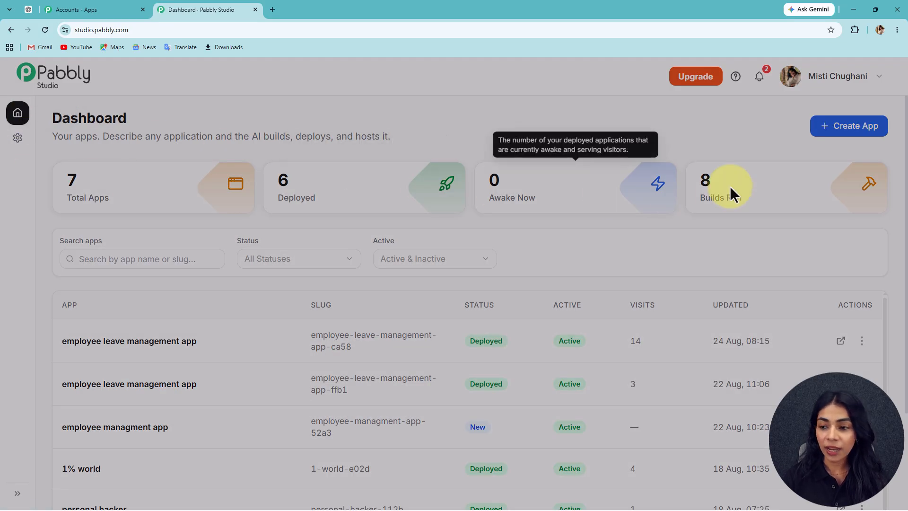
left_click(842, 137)
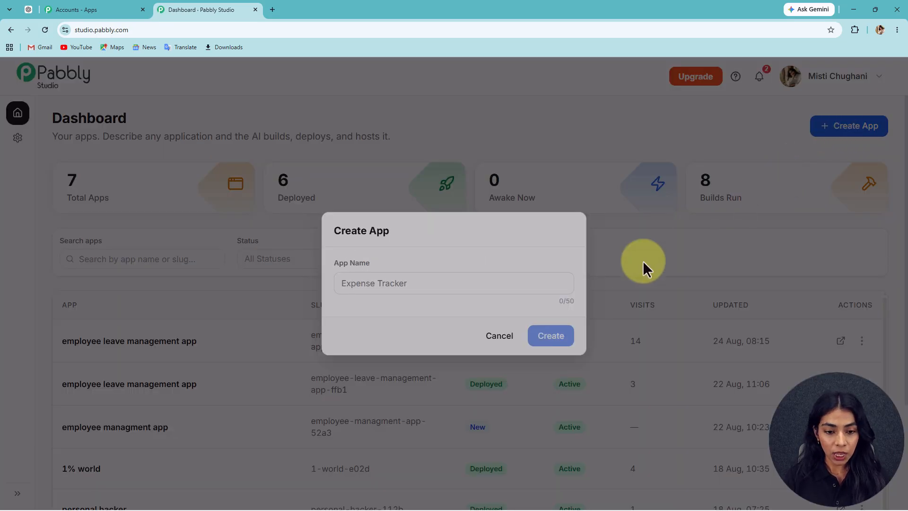
left_click(346, 287)
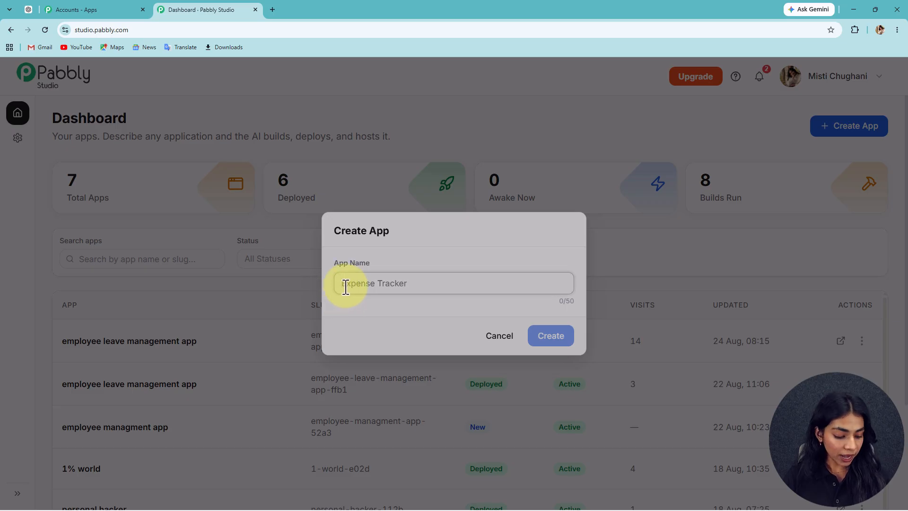
type("employee leave management app")
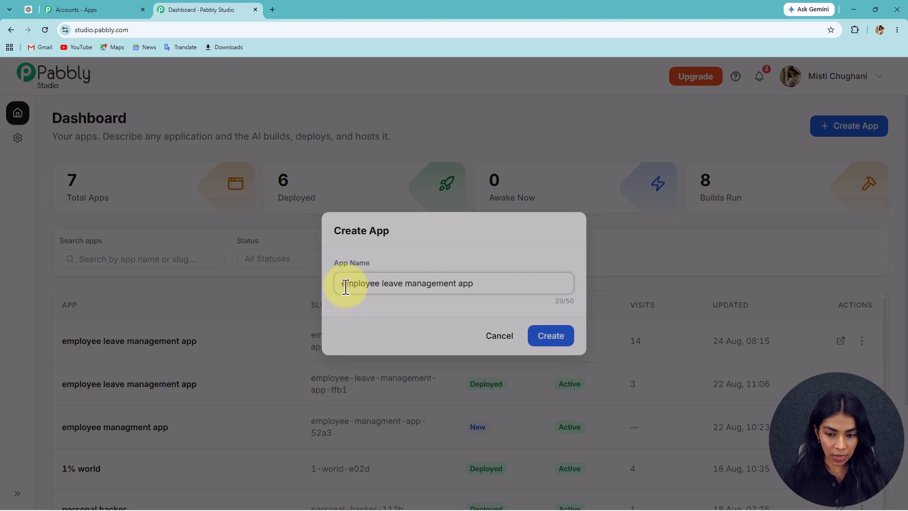
left_click(555, 337)
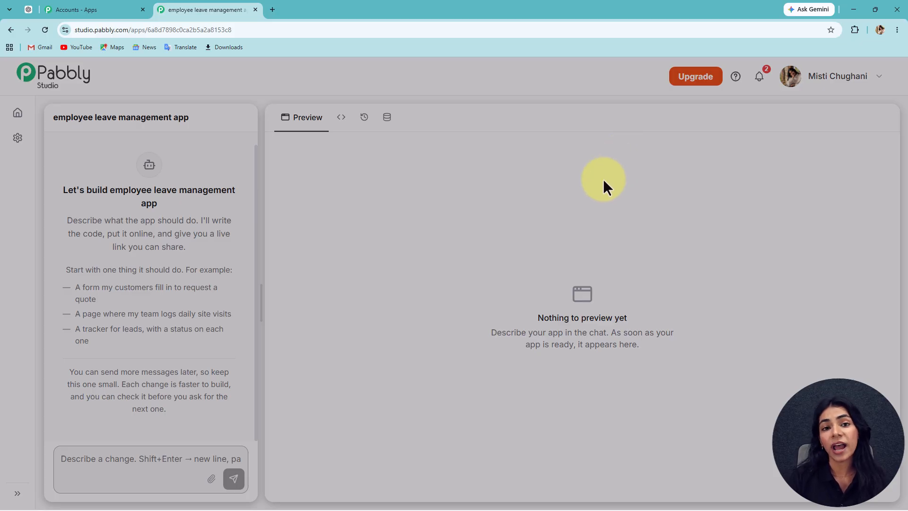
- Submit the prepared Employee Leave Management App prompt to the builder and choose the navy, blue, red and yellow theme
left_click(70, 457)
key("ctrl+v")
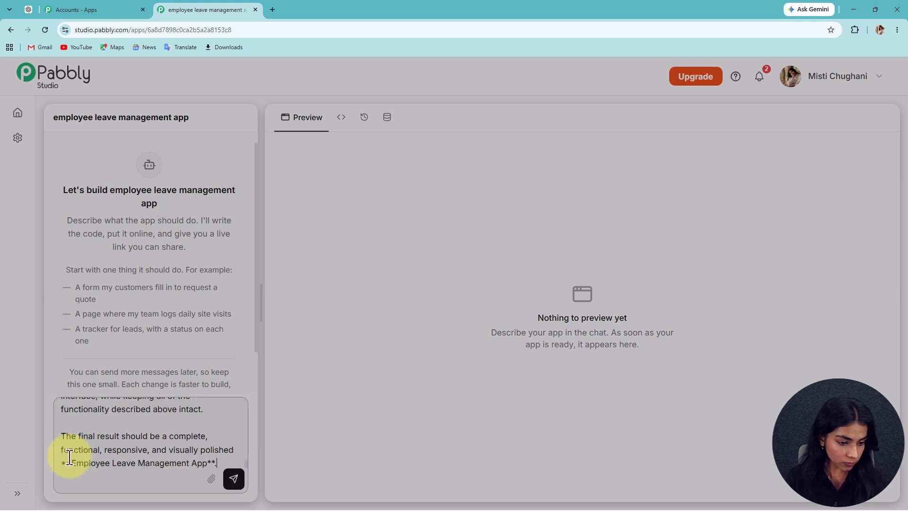
scroll(112, 463, "up", 6)
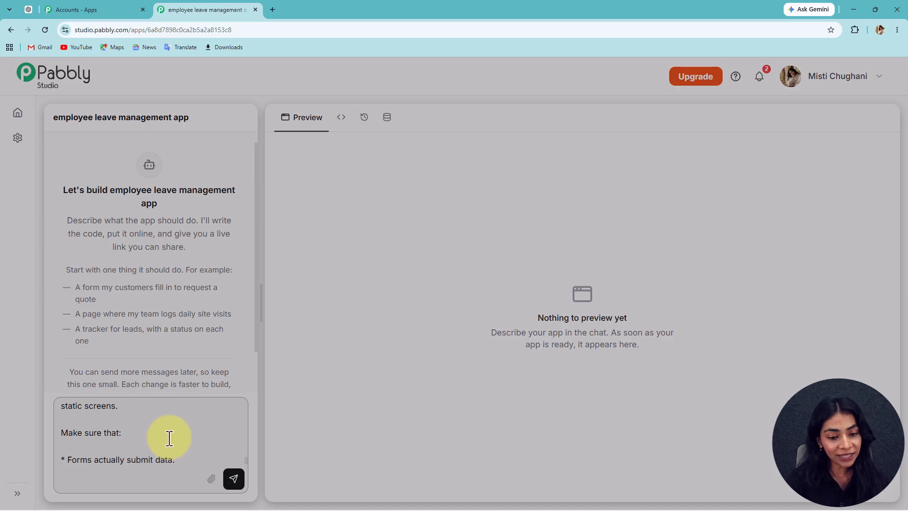
scroll(161, 451, "up", 10)
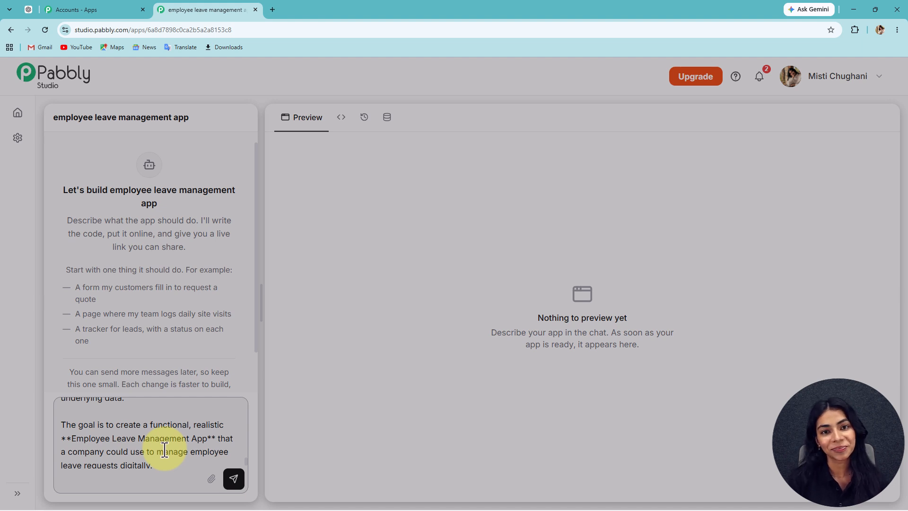
left_click(233, 479)
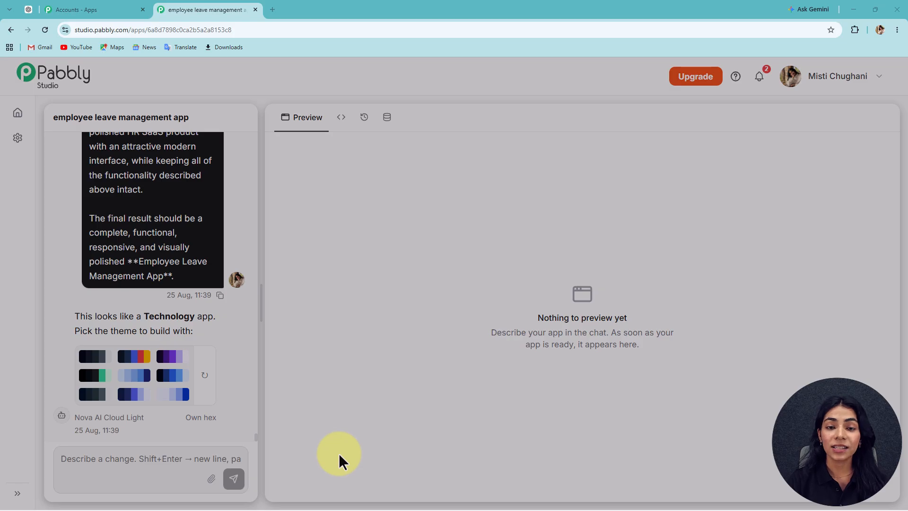
left_click(139, 361)
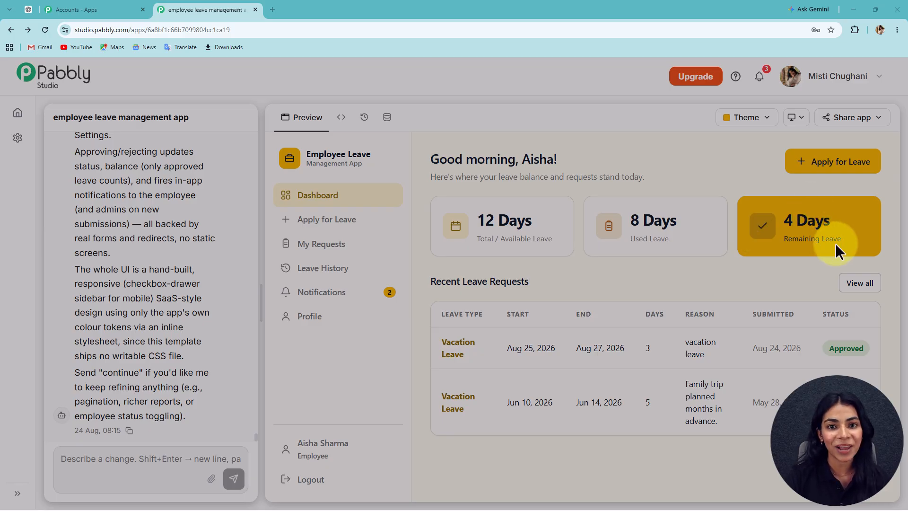
- Start a leave application in the app preview for Personal Leave from 26-08-2026 to 27-08-2026
left_click(847, 162)
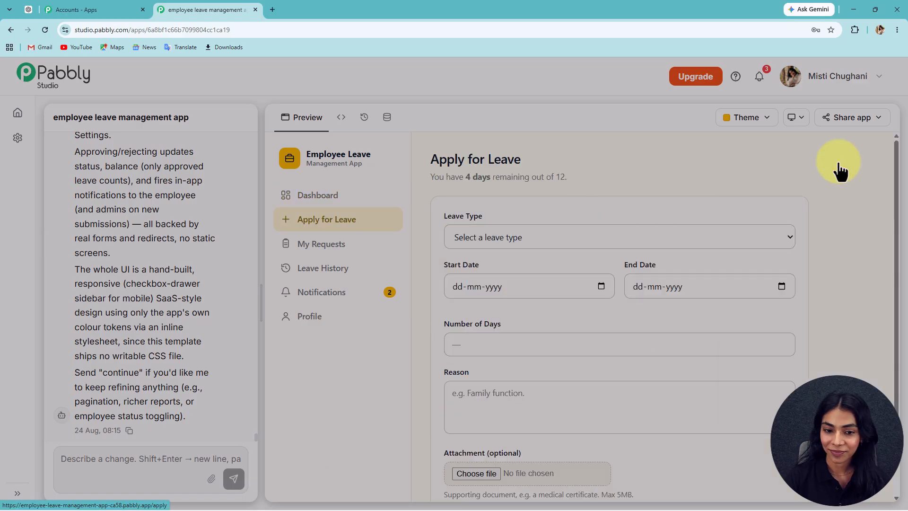
left_click(653, 240)
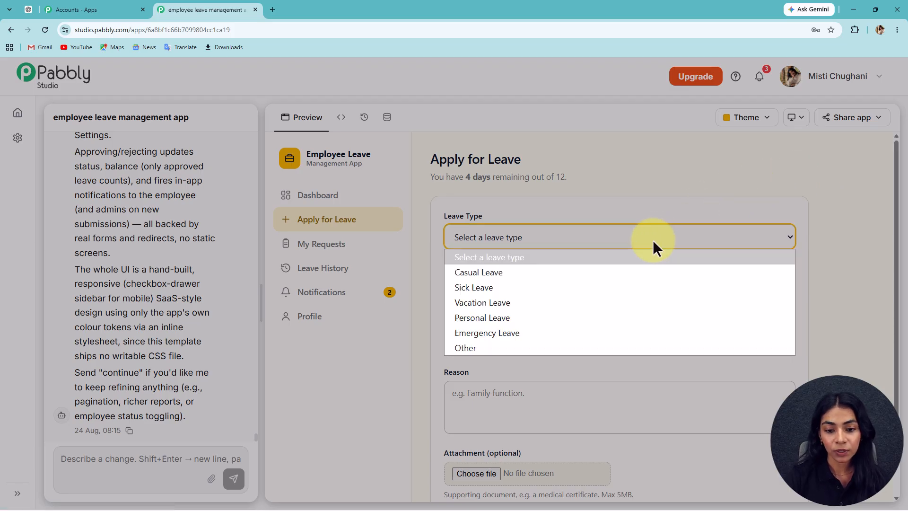
left_click(579, 328)
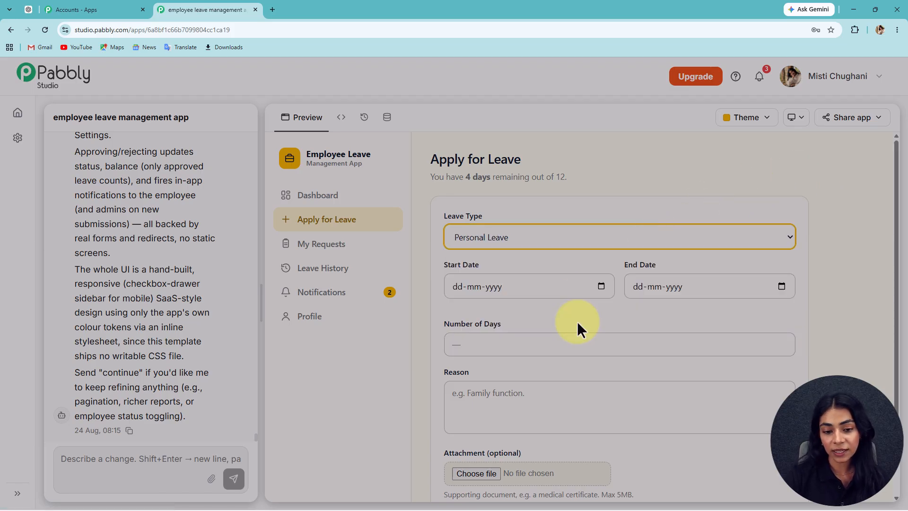
left_click(601, 285)
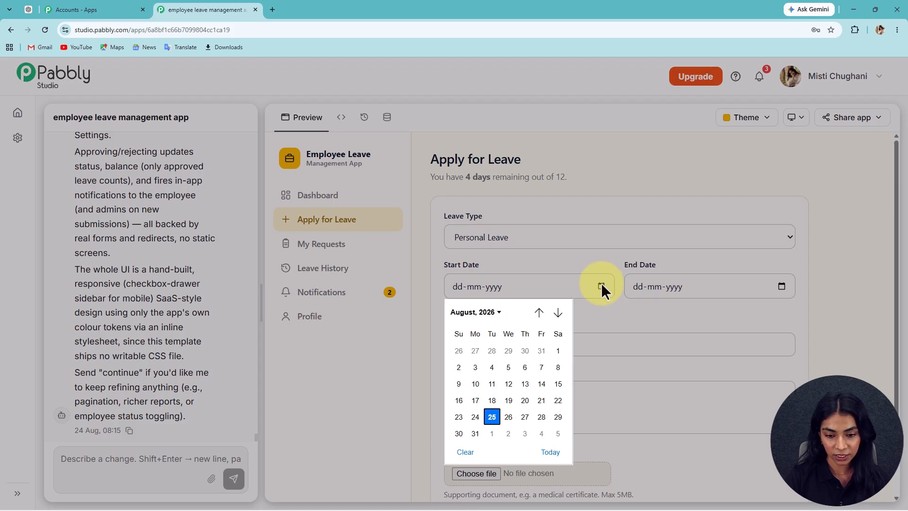
left_click(510, 416)
left_click(785, 283)
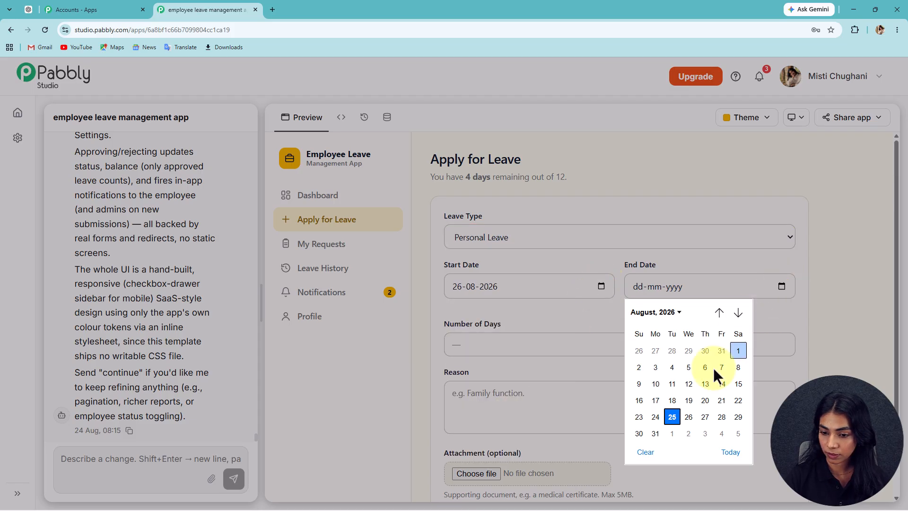
left_click(704, 418)
- Enter "vacation" as the reason and submit the leave request
left_click(522, 403)
type("vacation")
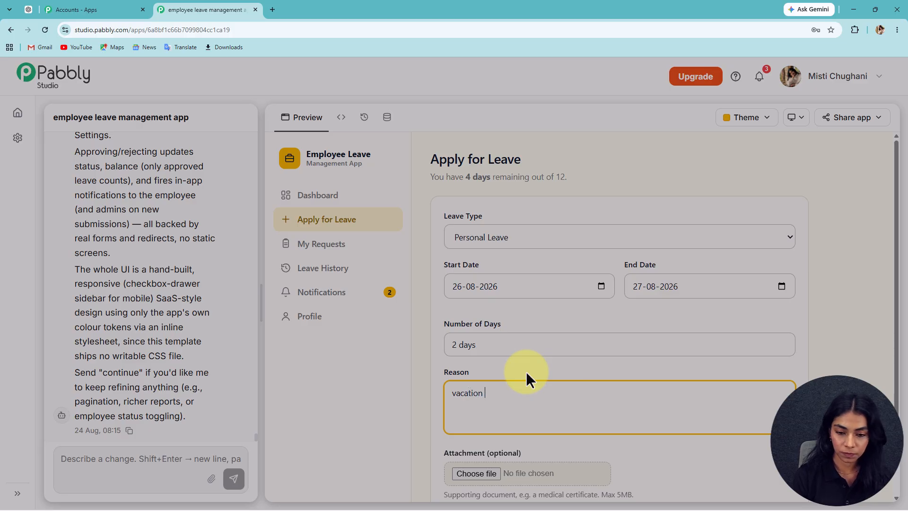
scroll(608, 200, "down", 1)
scroll(609, 201, "down", 2)
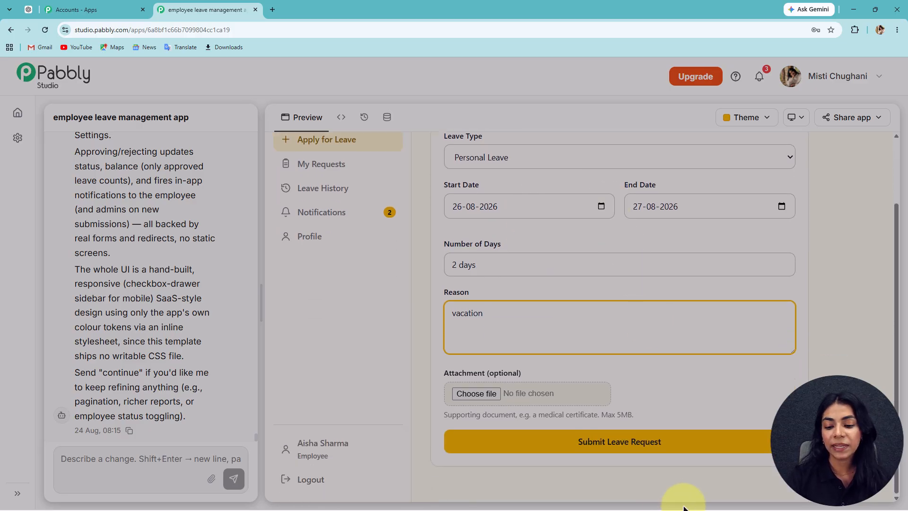
left_click(694, 453)
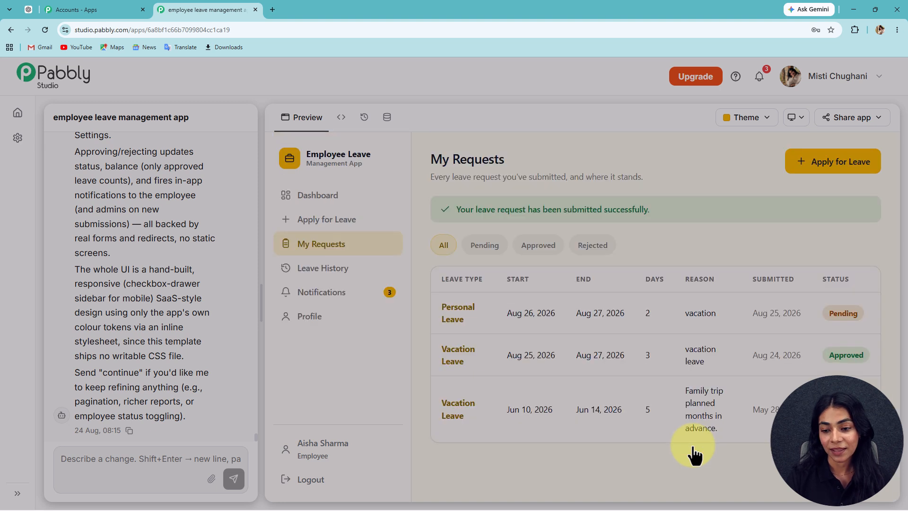